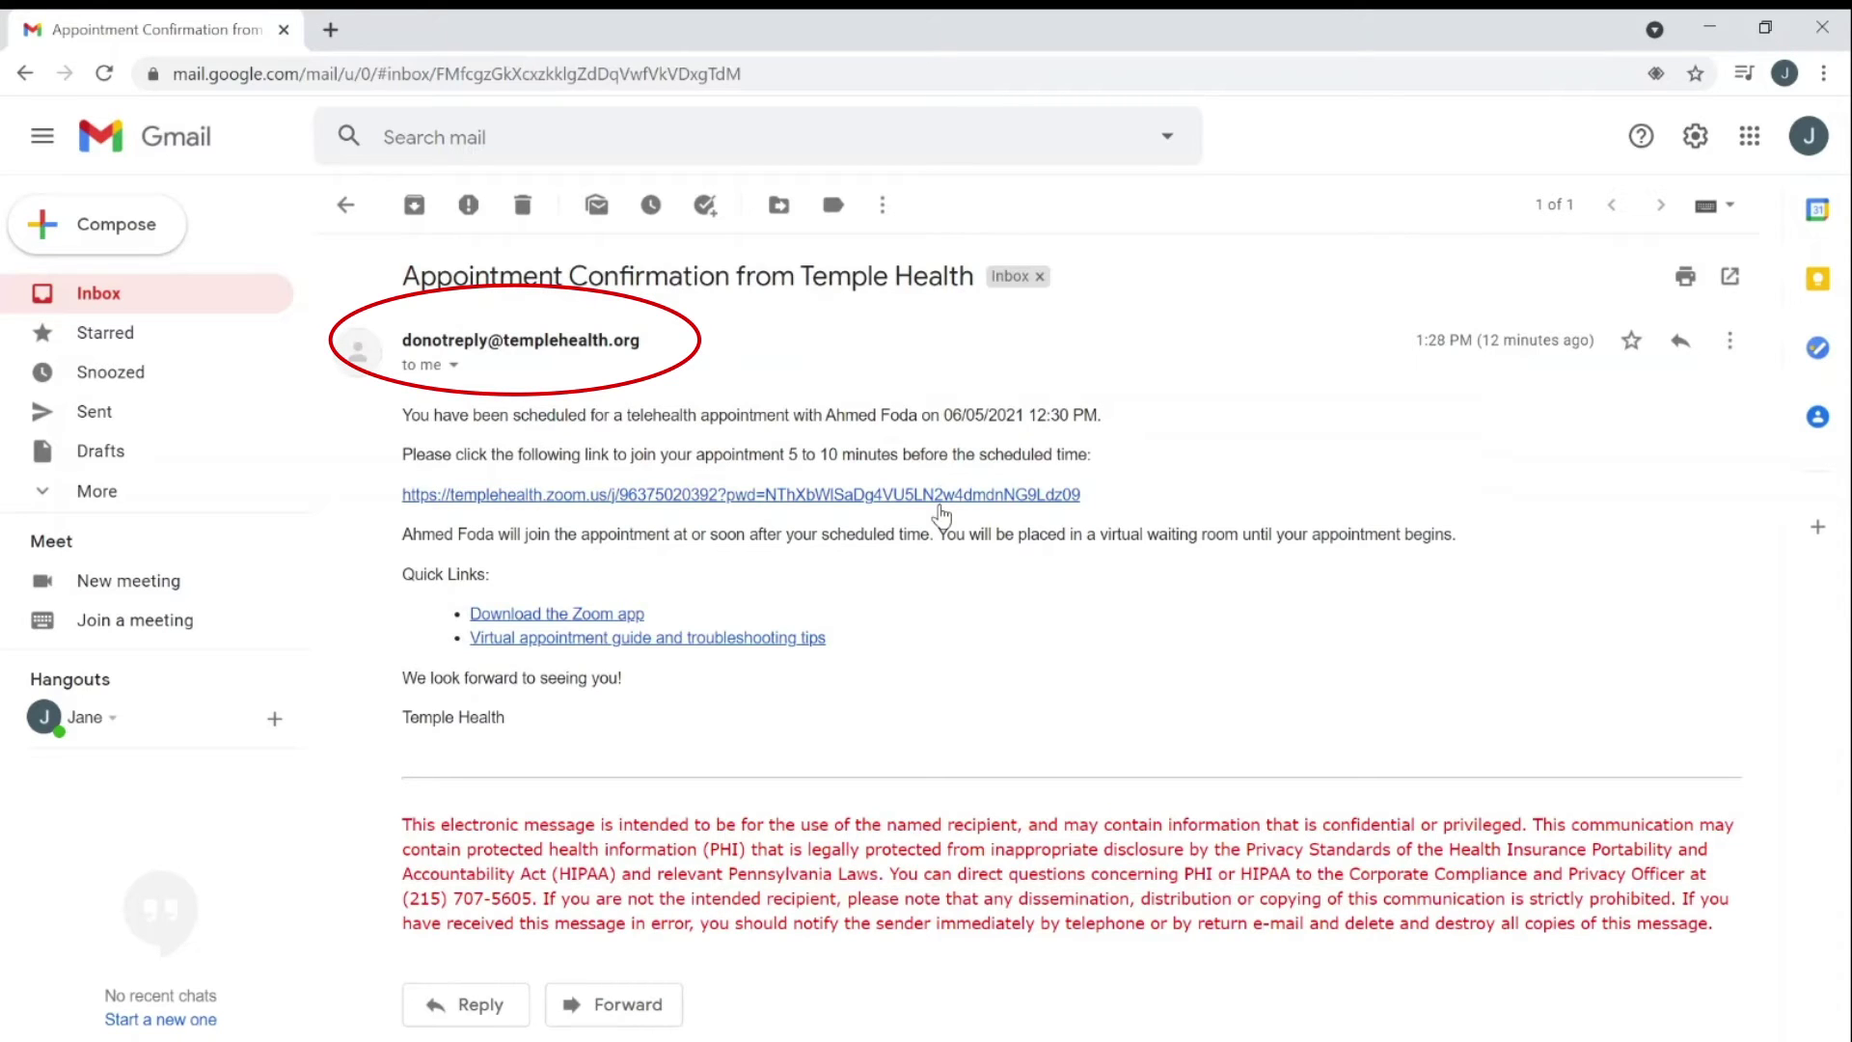
Step: From the email link, register with the patient's first name, last name and e-mail address, then join the meeting
left_click(938, 508)
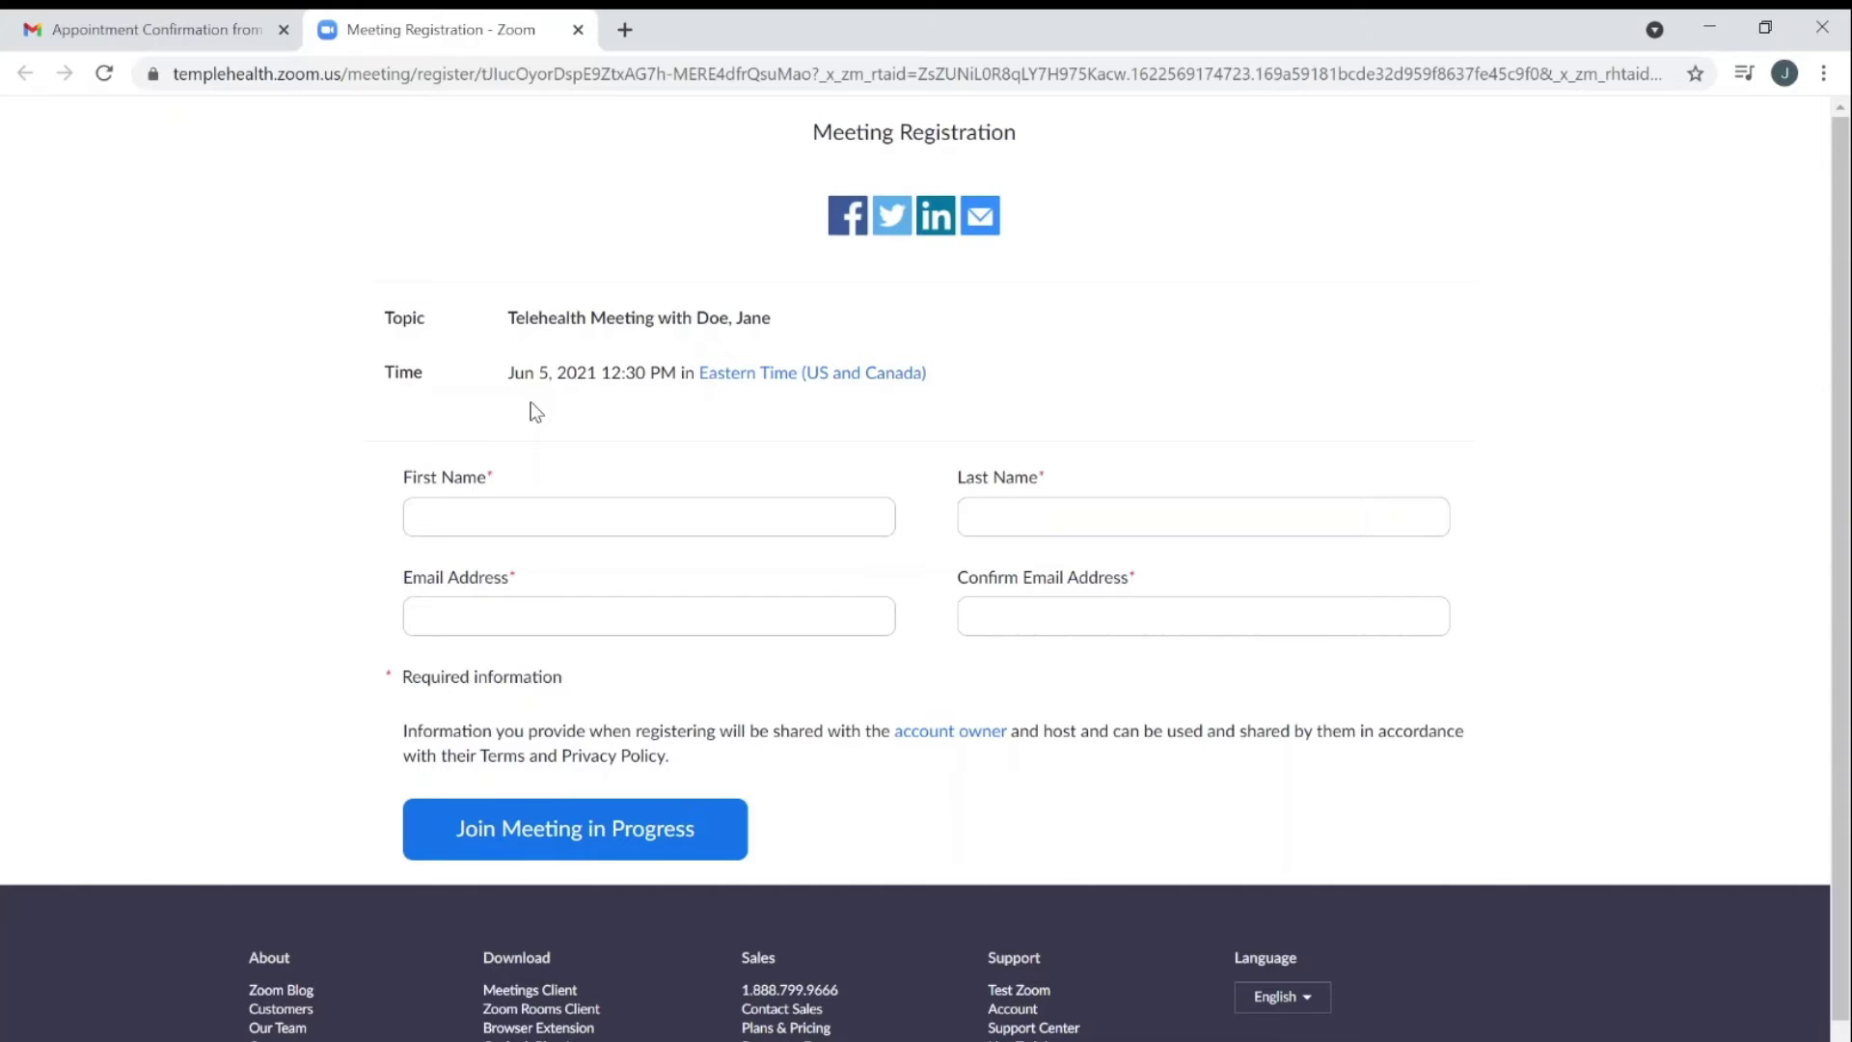
left_click(507, 516)
type("Jane")
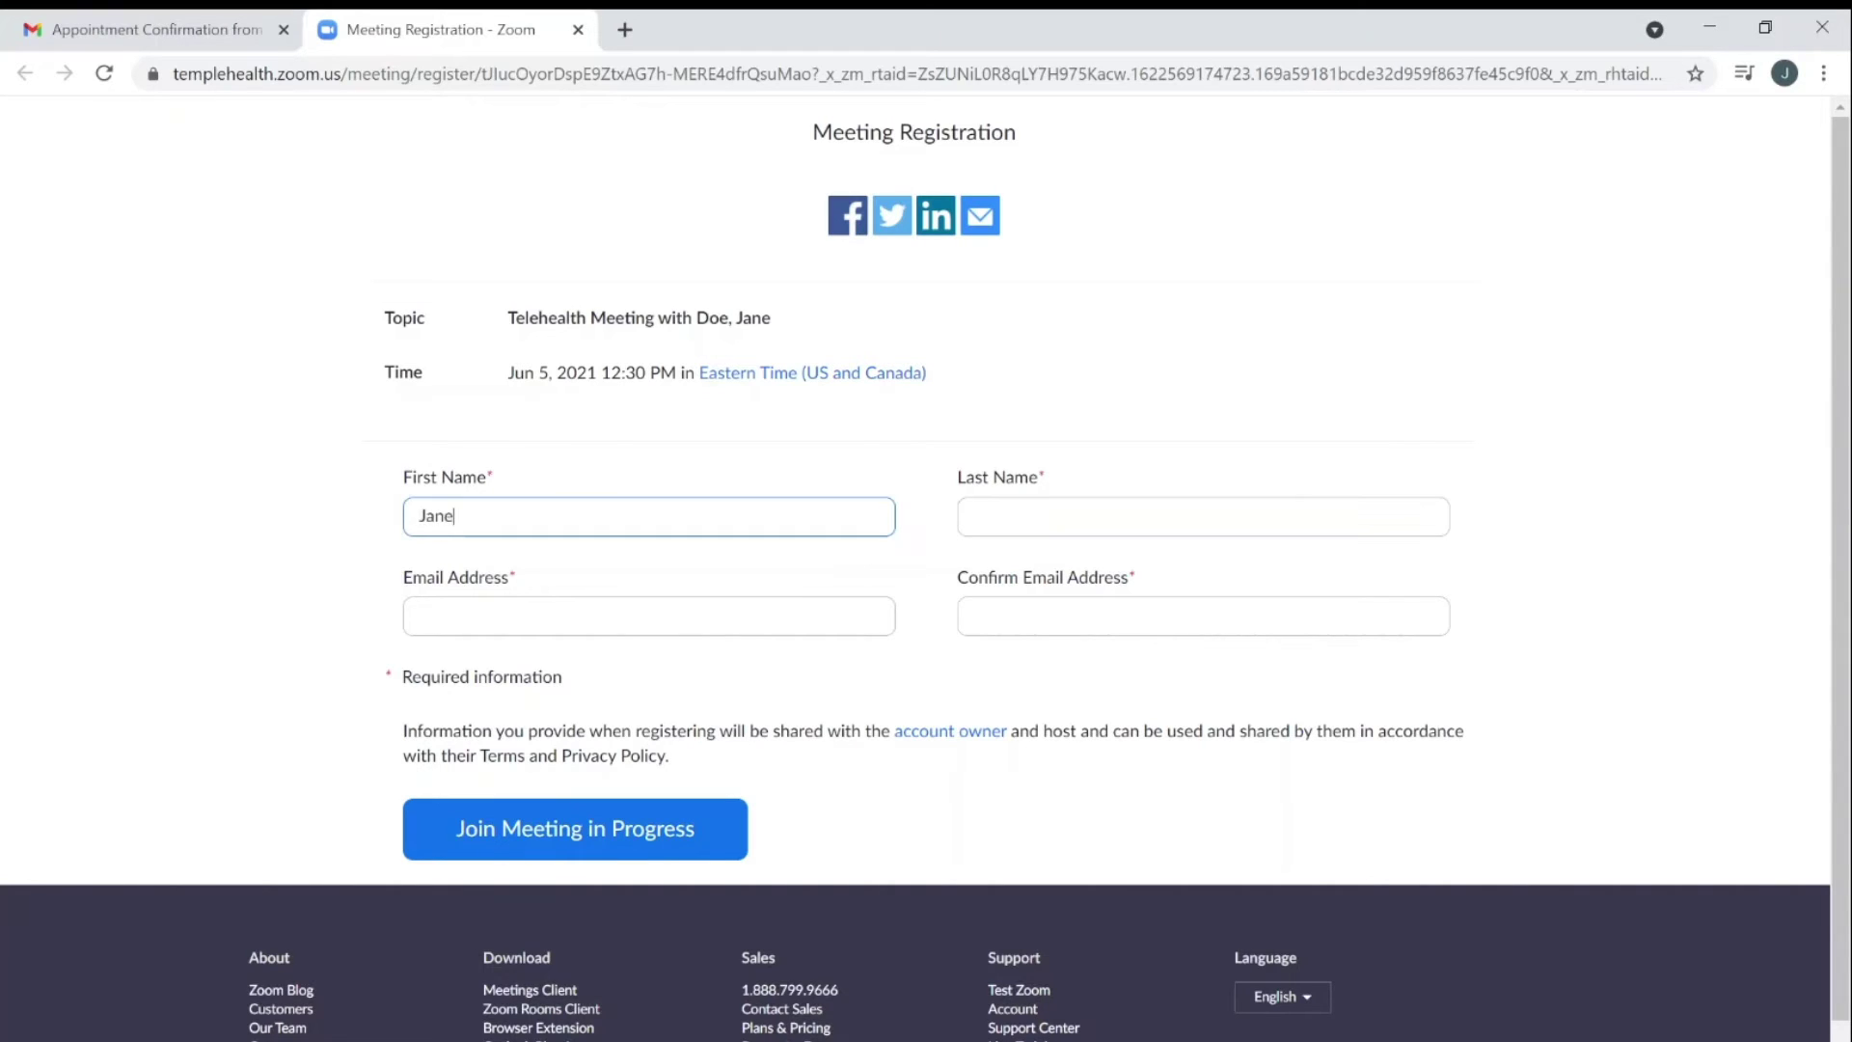
key("Tab")
type("Doe")
key("Tab")
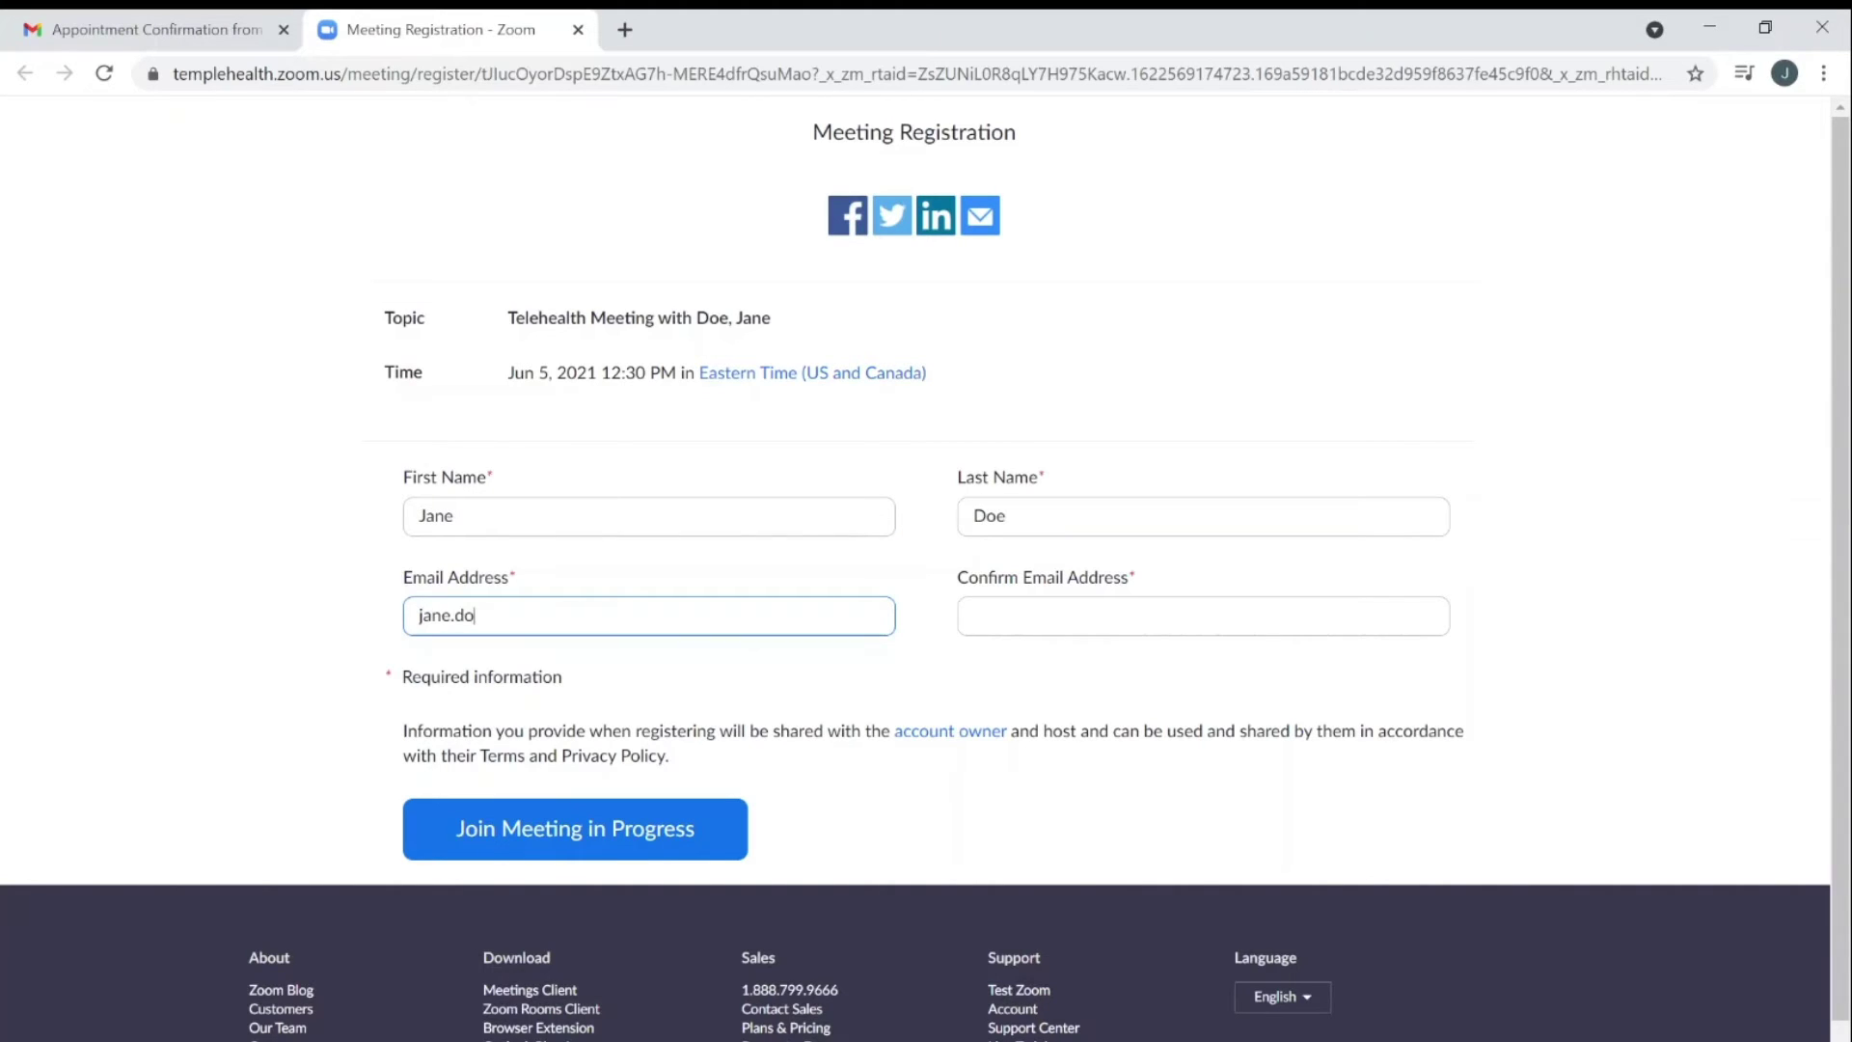
key("Tab")
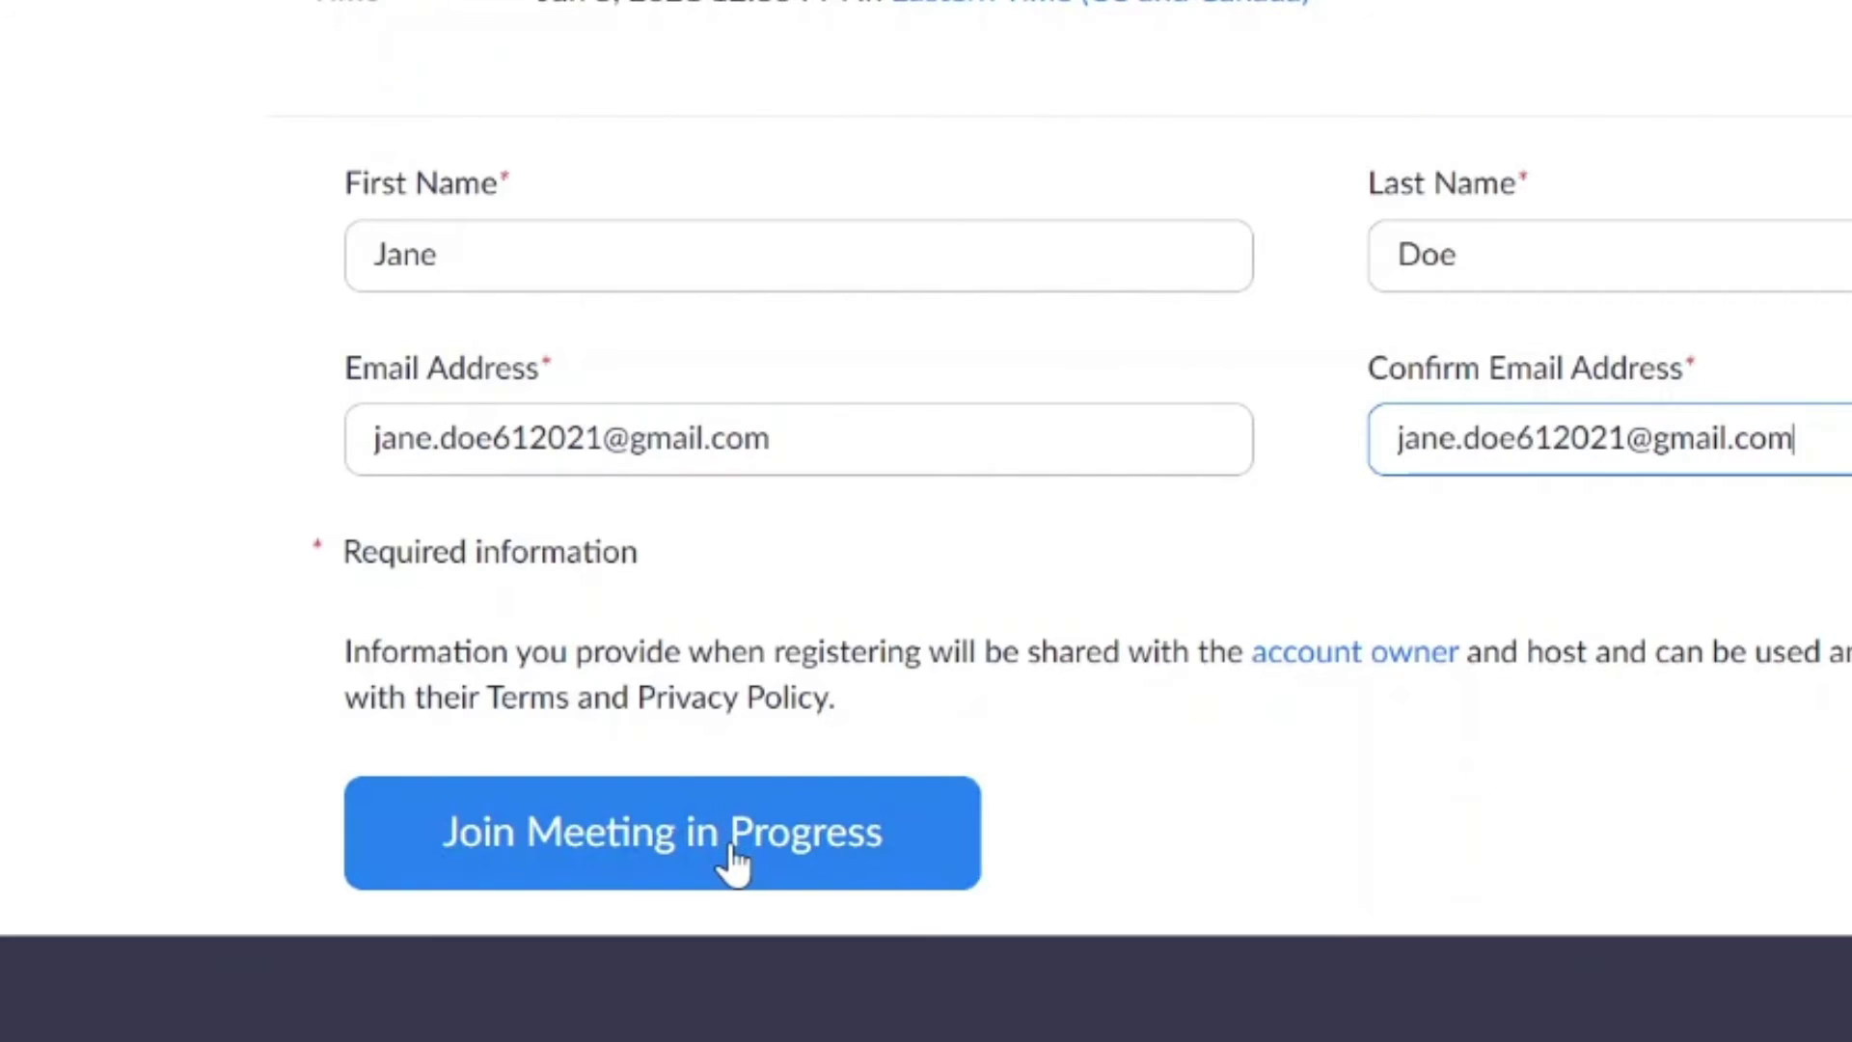
left_click(732, 859)
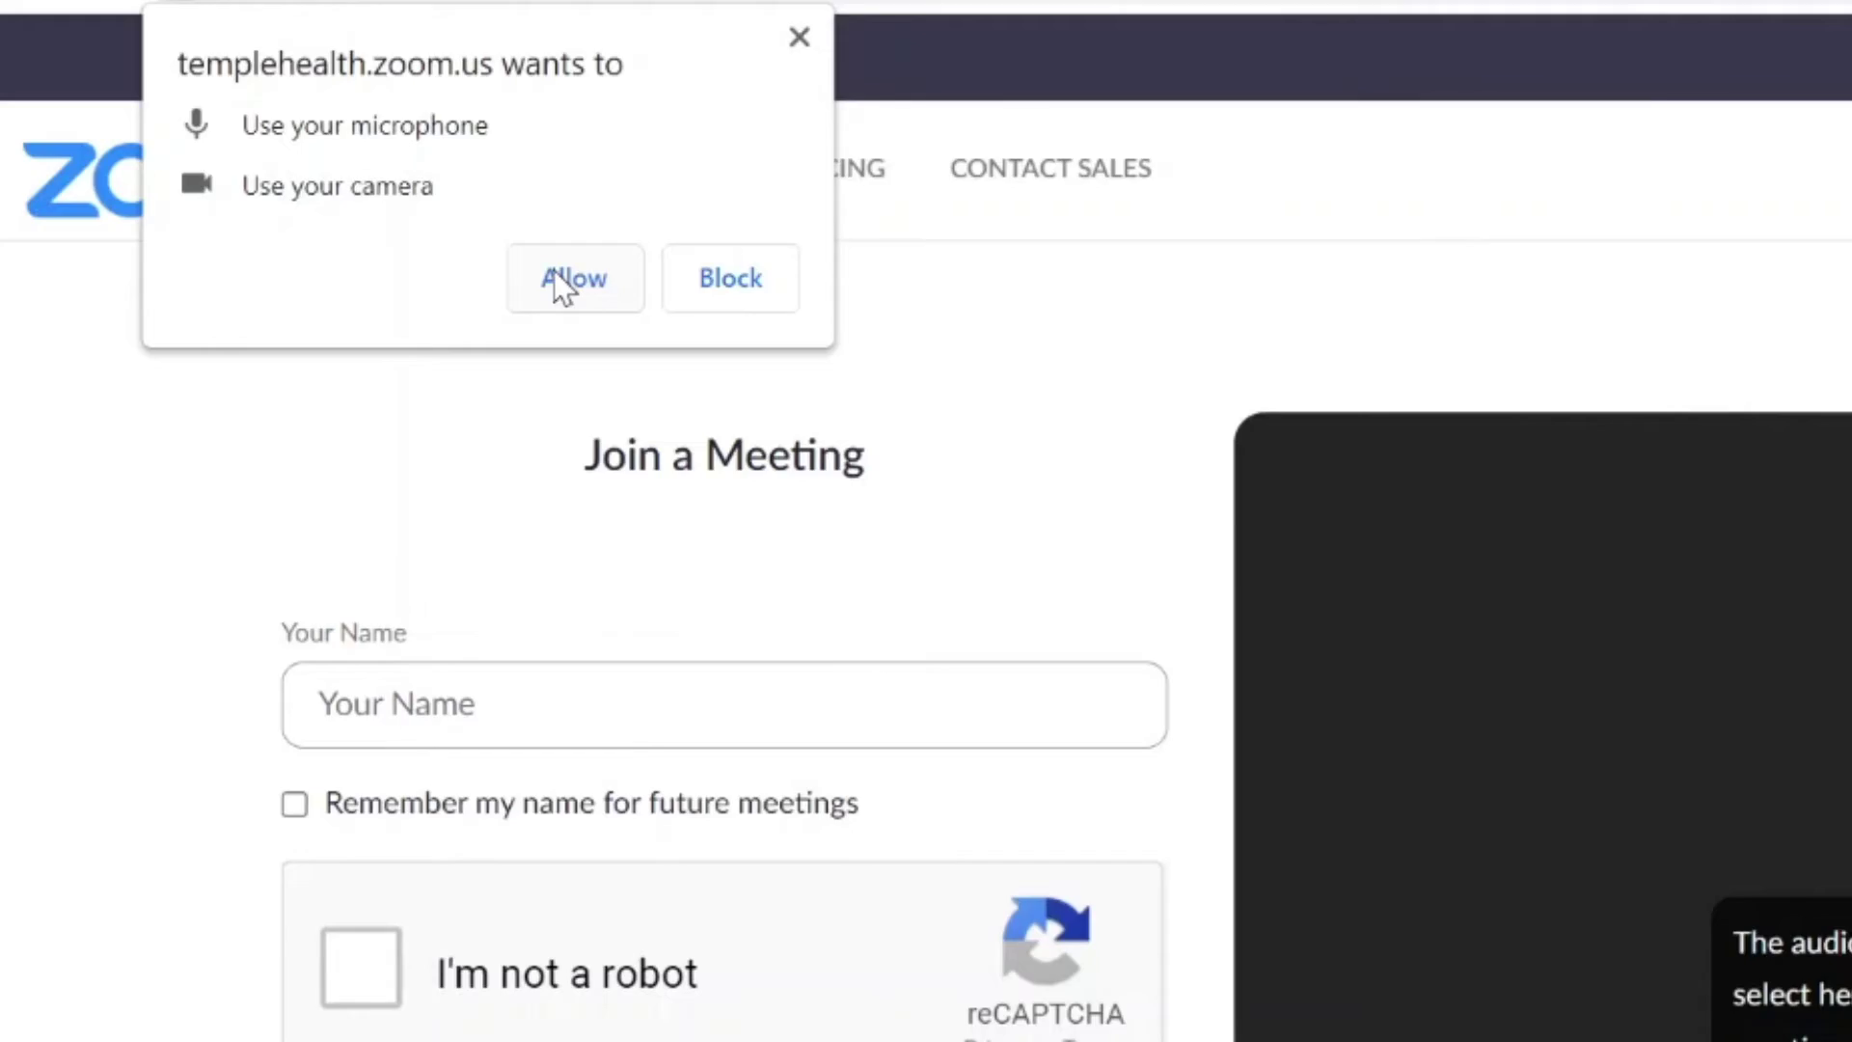
Step: Allow microphone and camera, enter the patient's name, tick Remember my name and I'm not a robot, then join
left_click(555, 274)
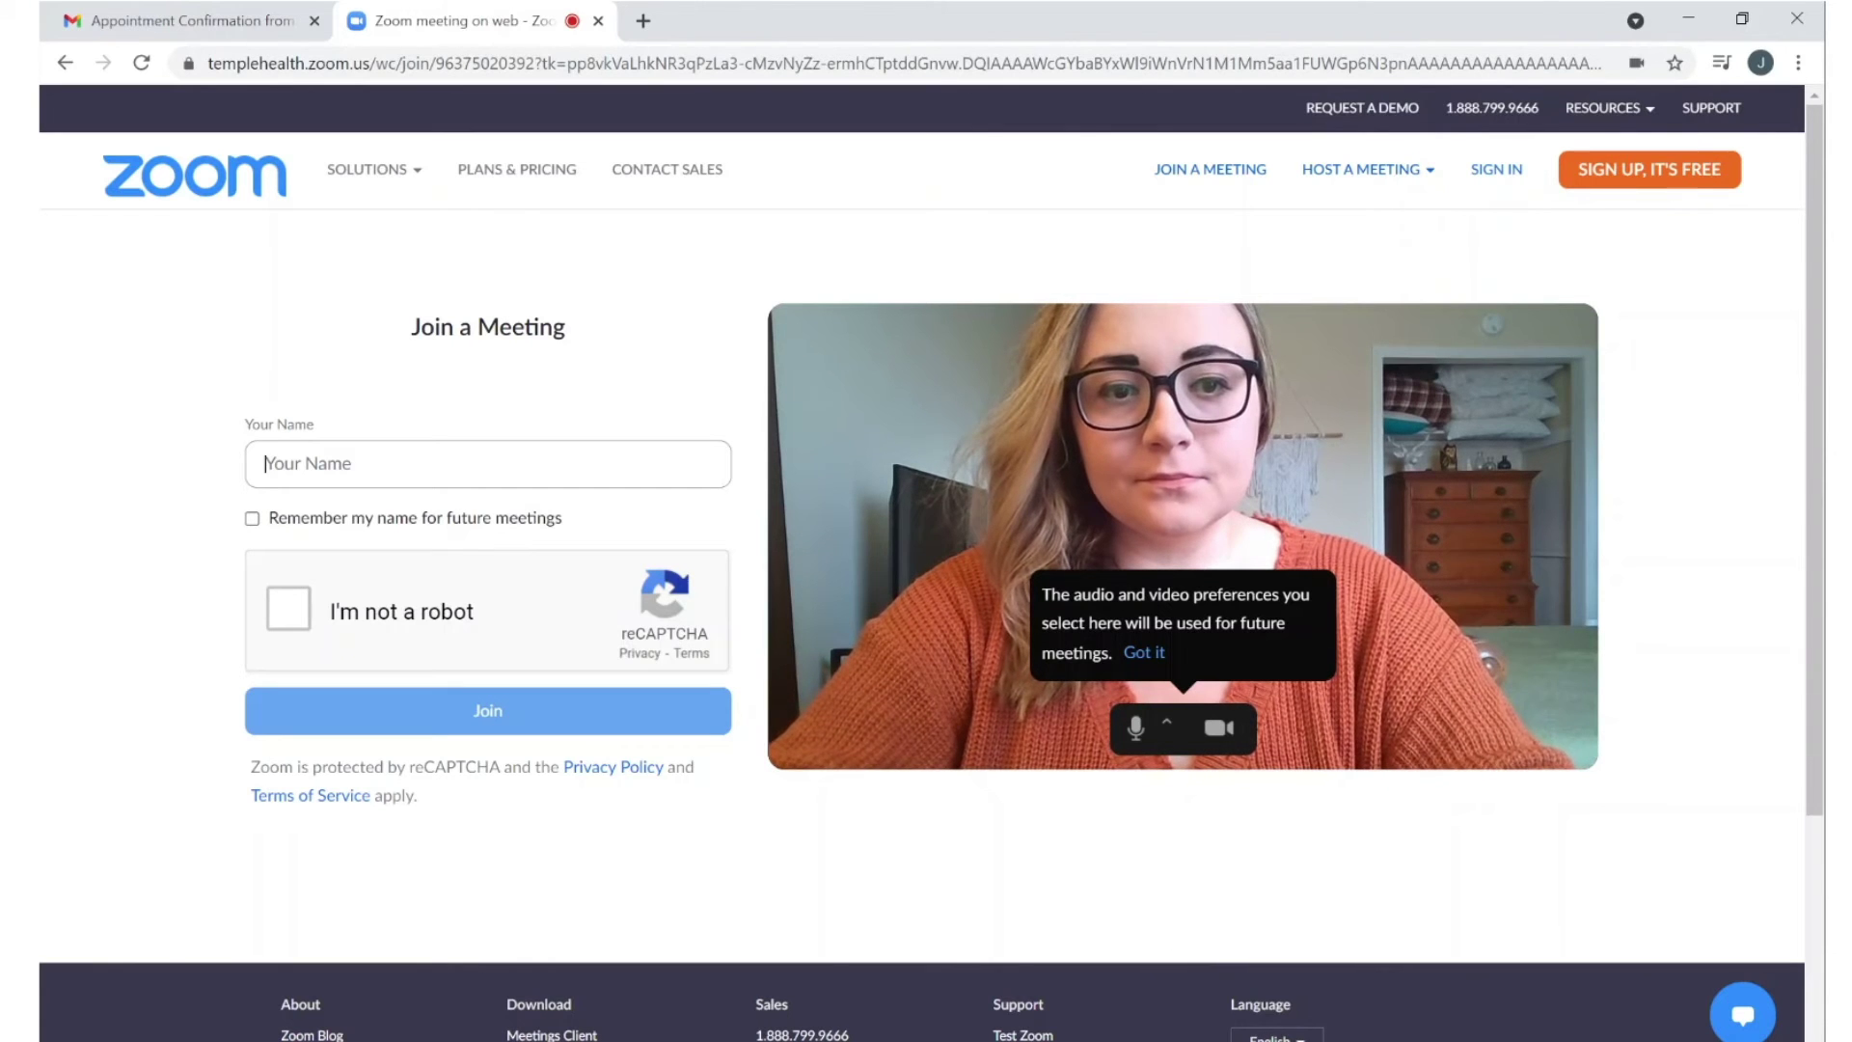
type("Jane Doe")
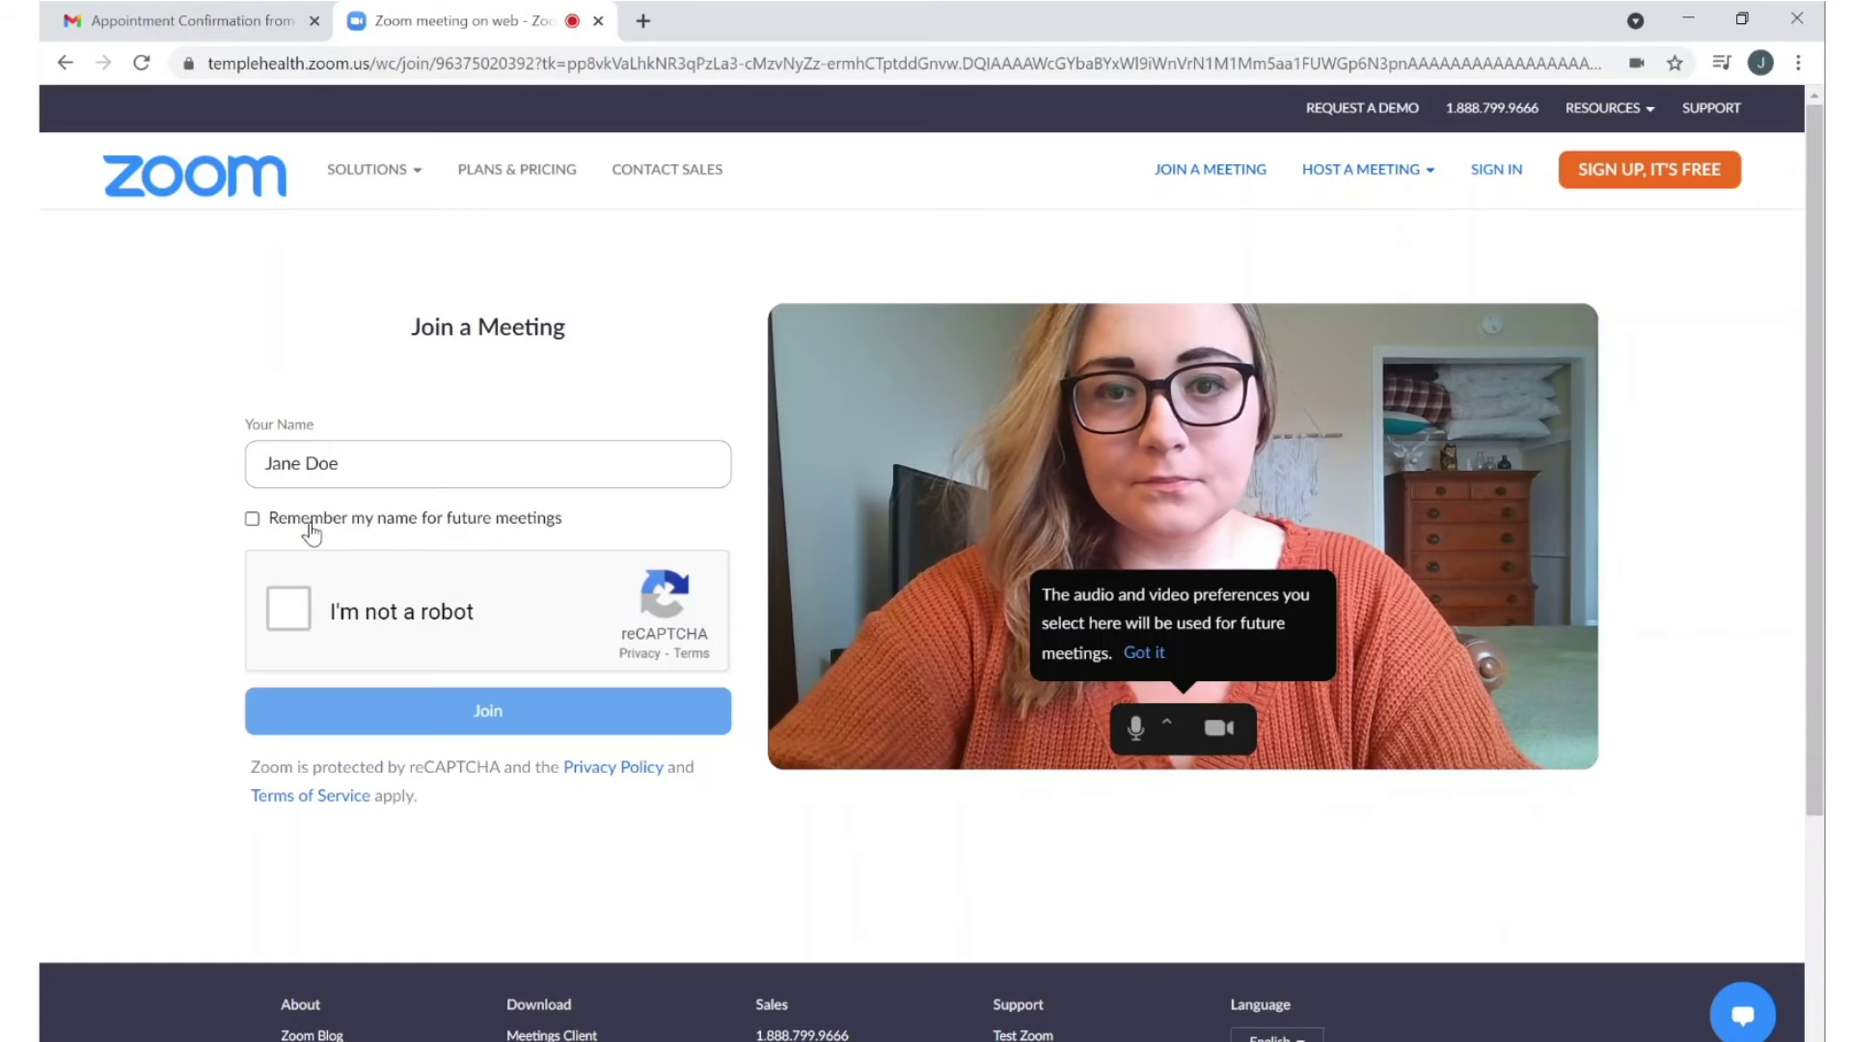
left_click(251, 518)
left_click(289, 609)
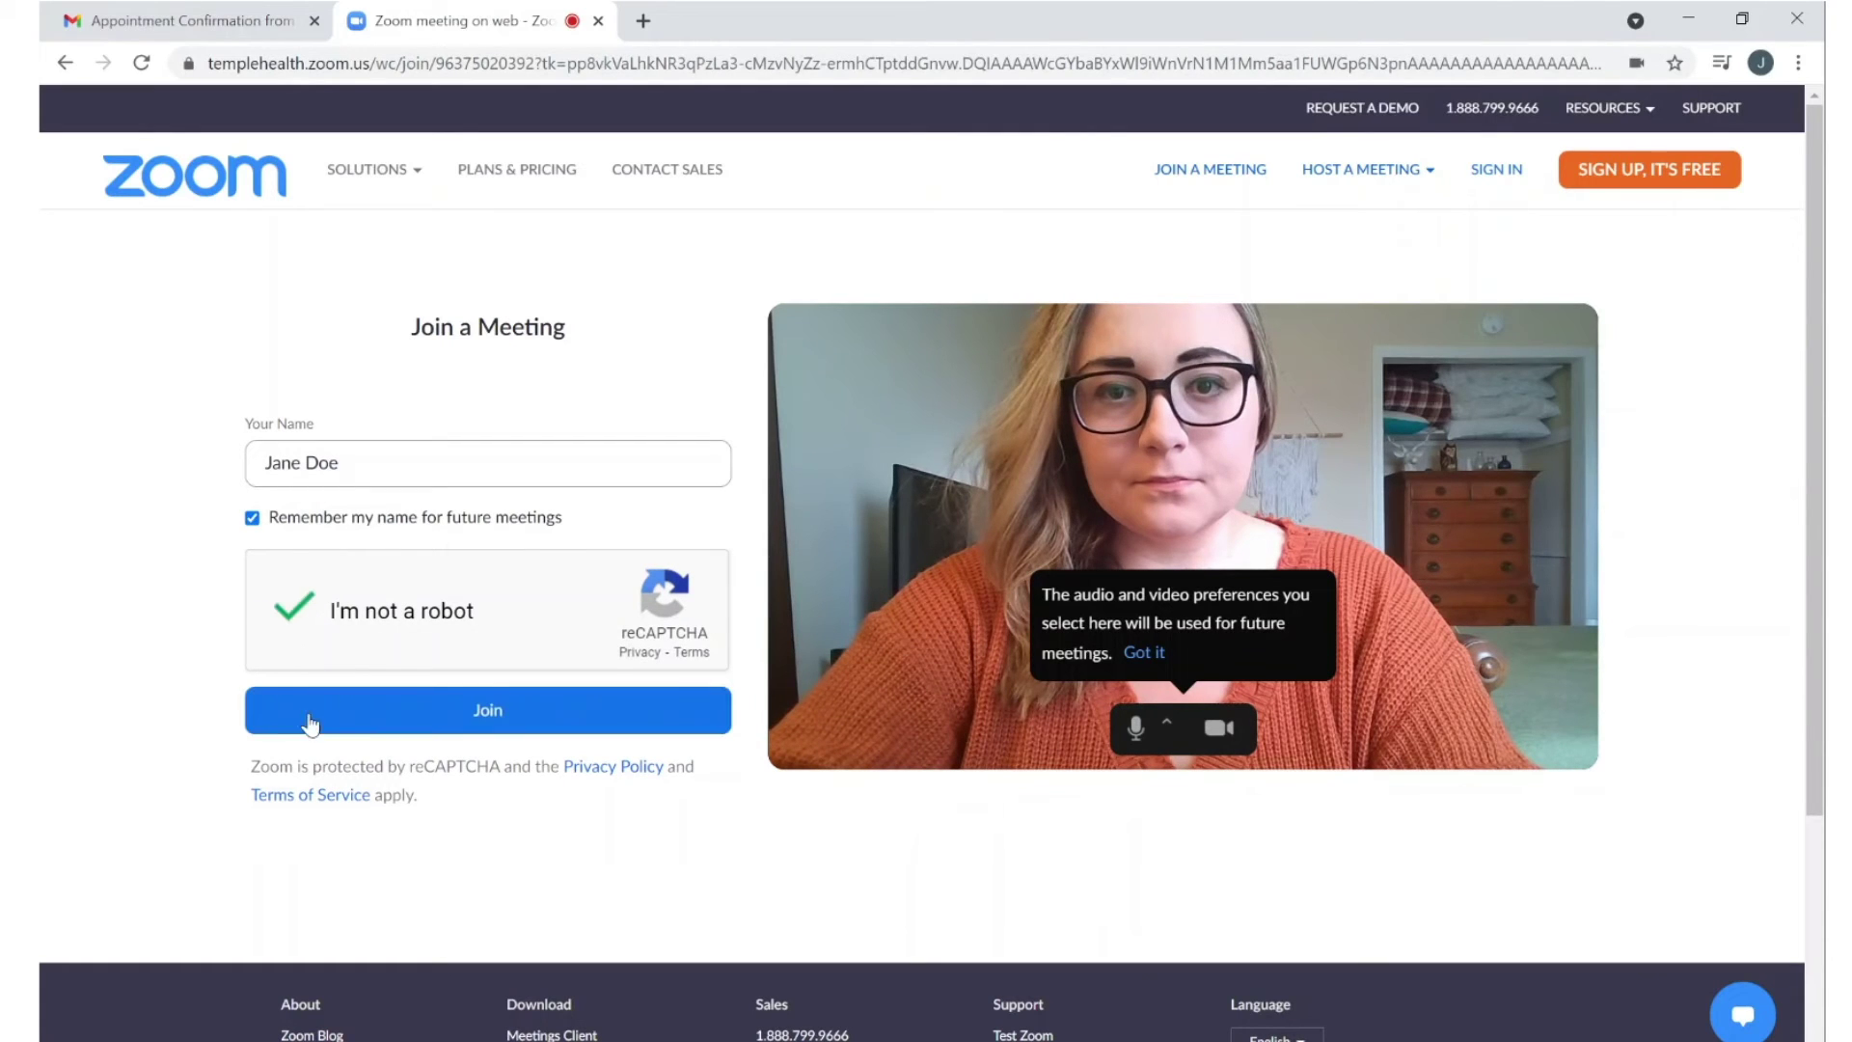
left_click(313, 719)
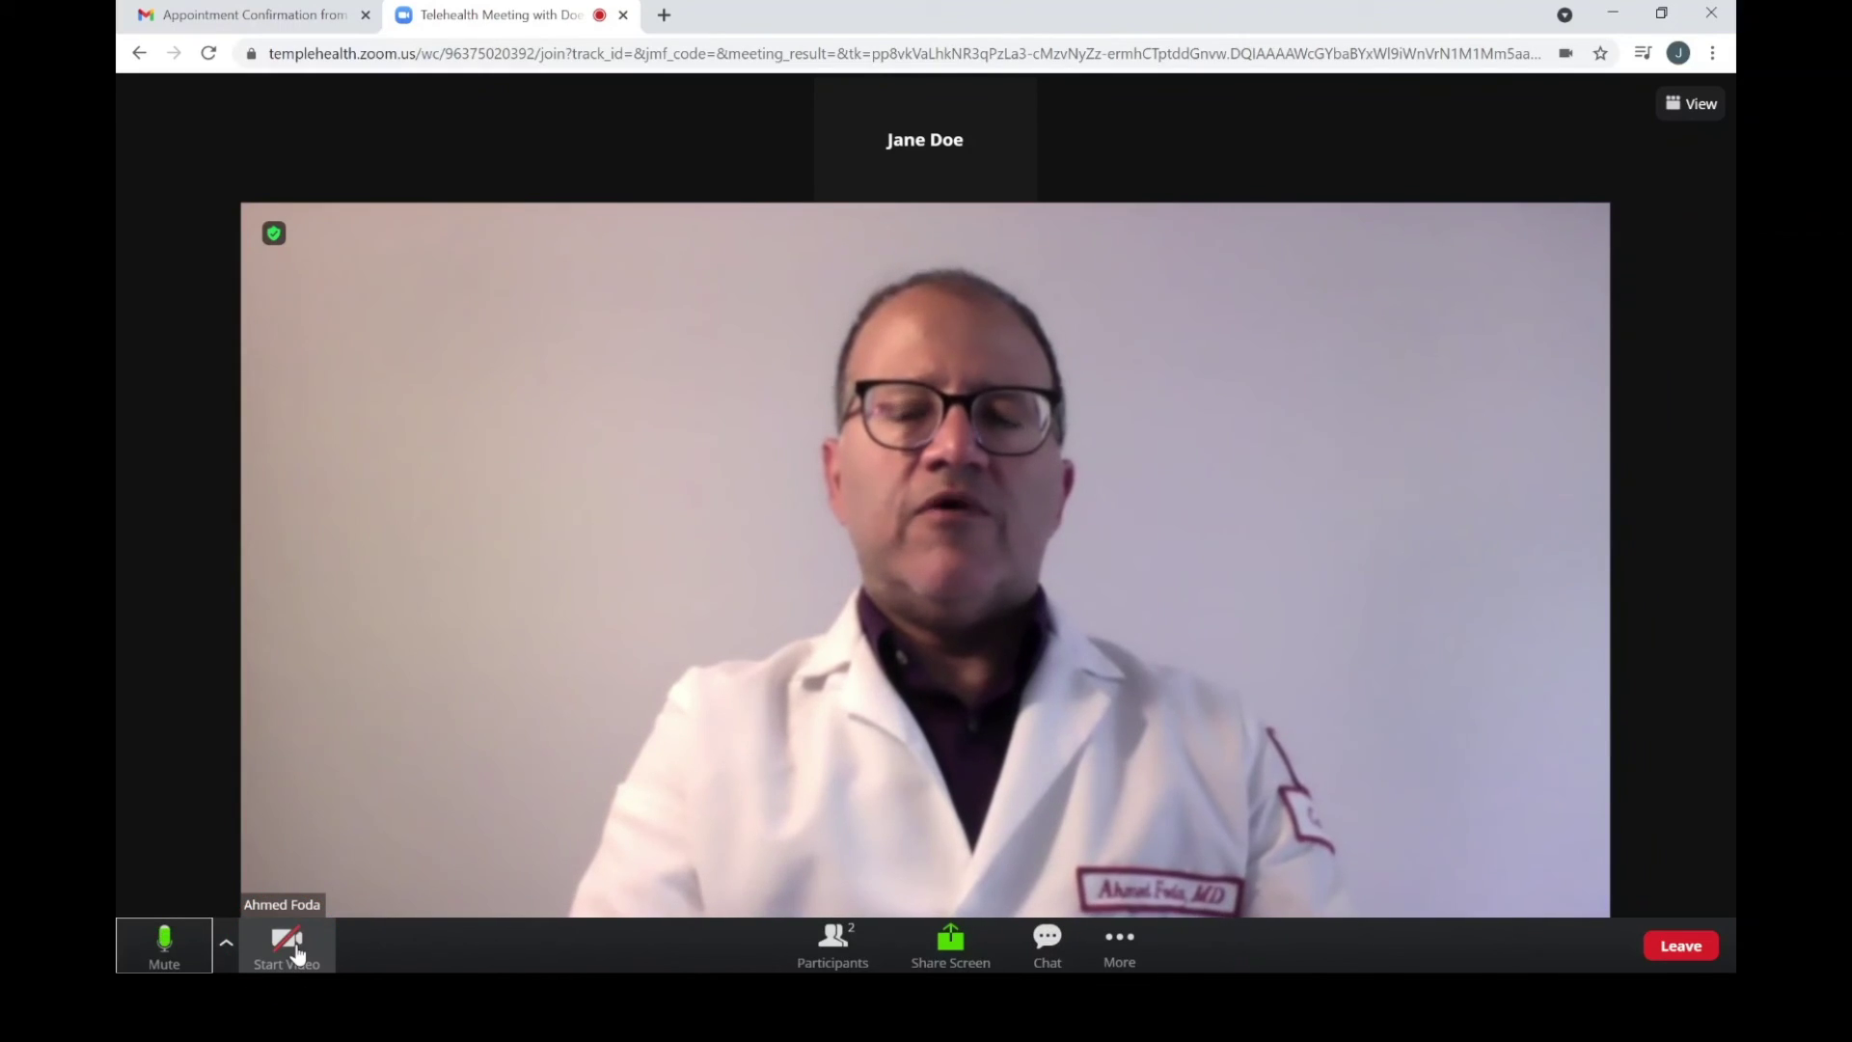
Step: Switch on the patient's camera with Start Video so their feed appears above the clinician's
left_click(297, 953)
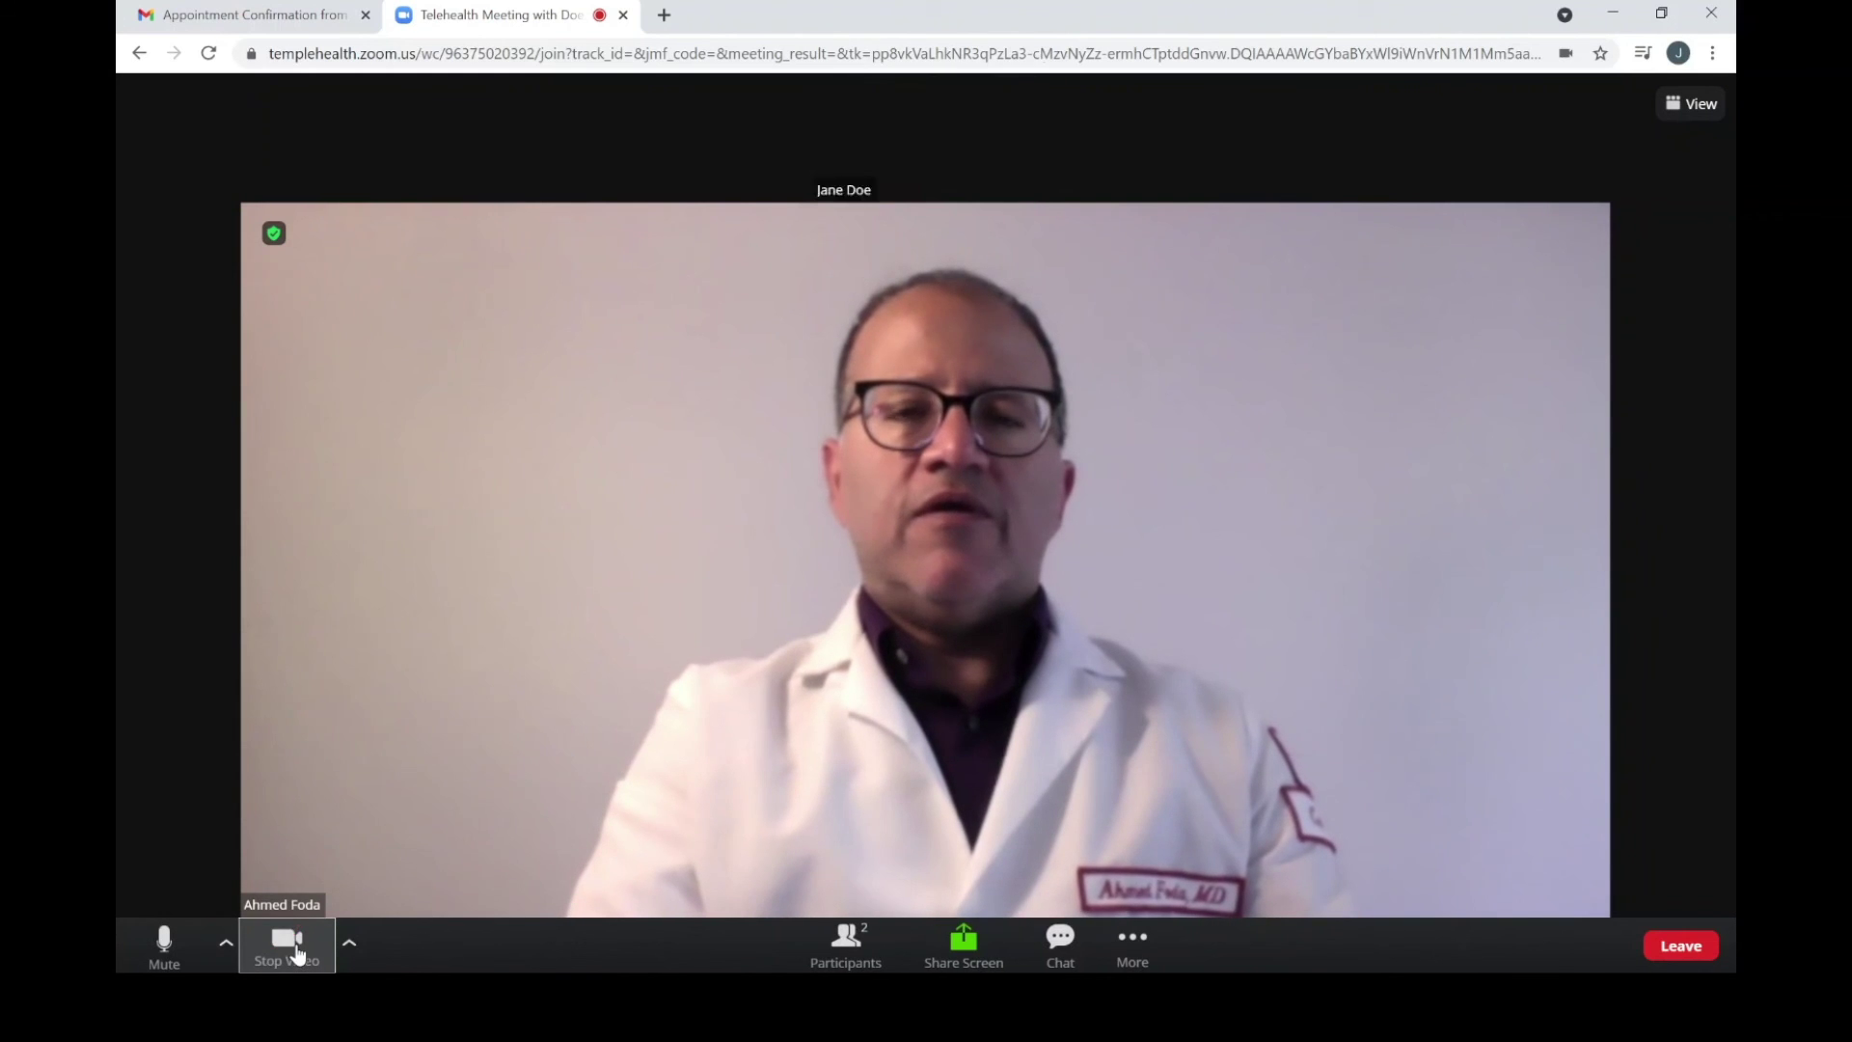